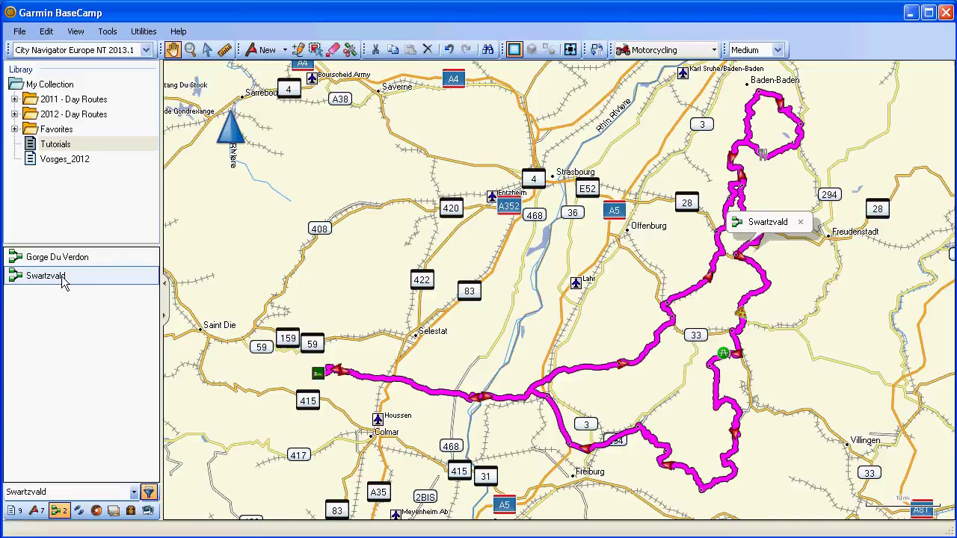
Step: Change the Swartzvald route's activity profile from None to Motorcycling in its properties
double_click(63, 279)
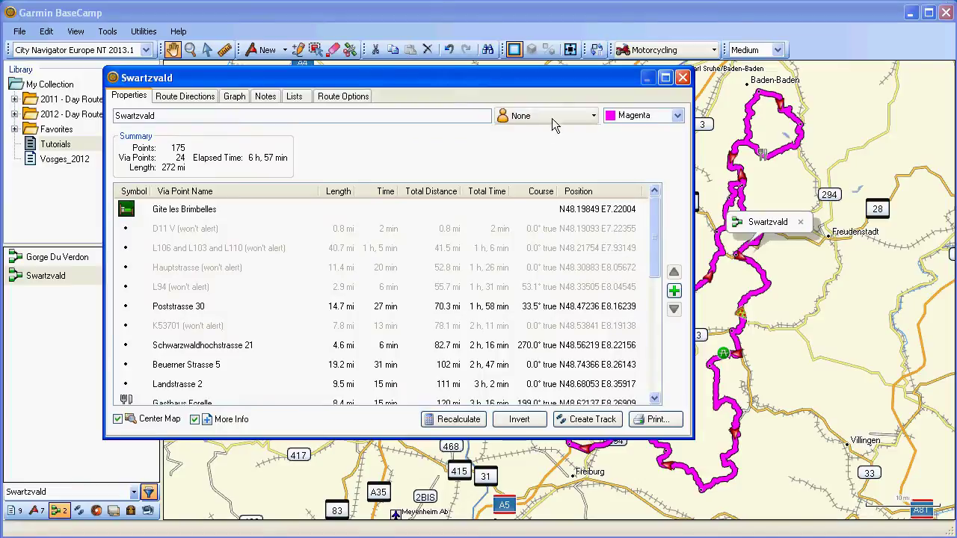
click(682, 77)
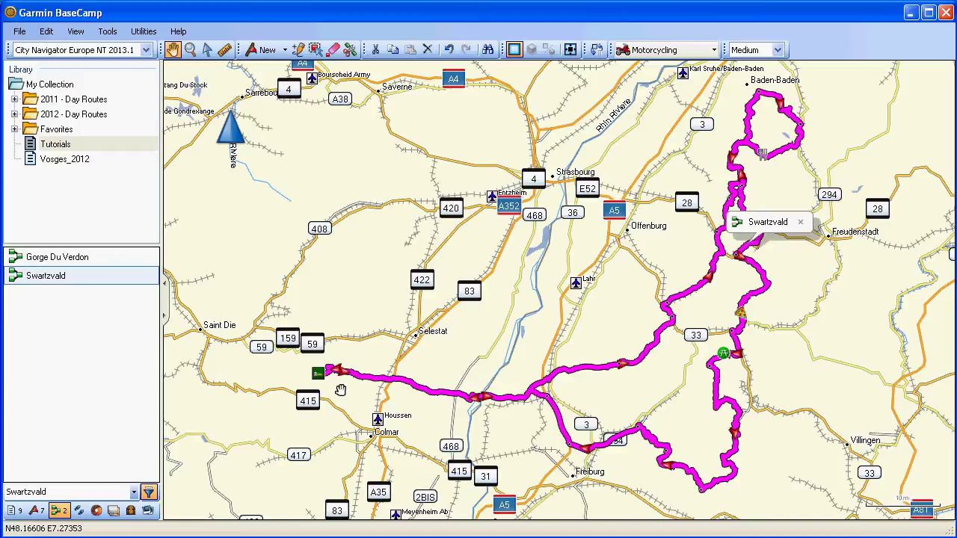
double_click(100, 282)
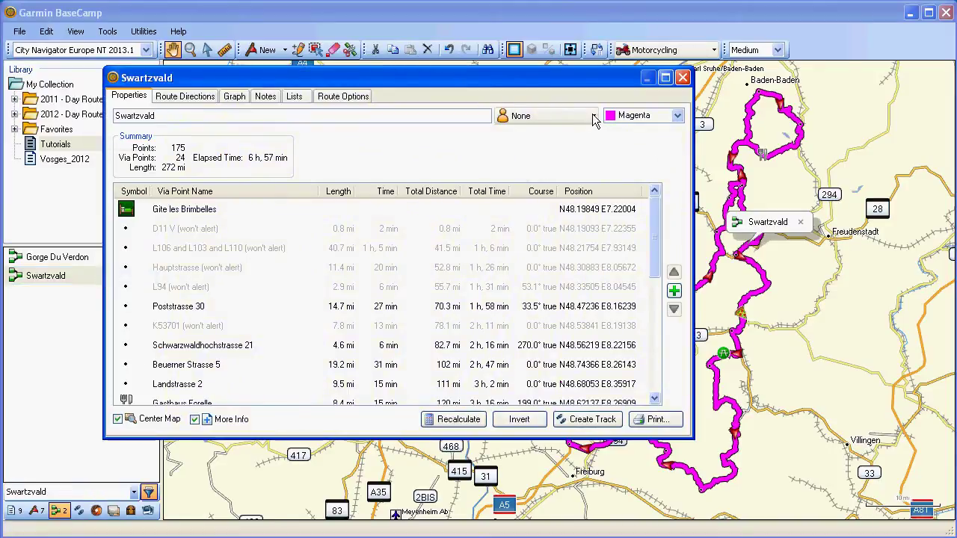
click(594, 116)
click(542, 157)
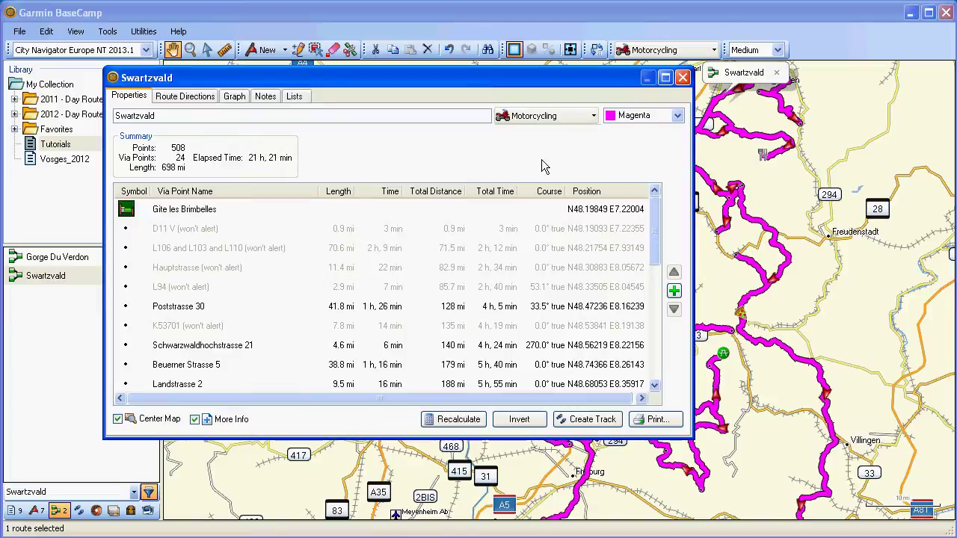
click(682, 78)
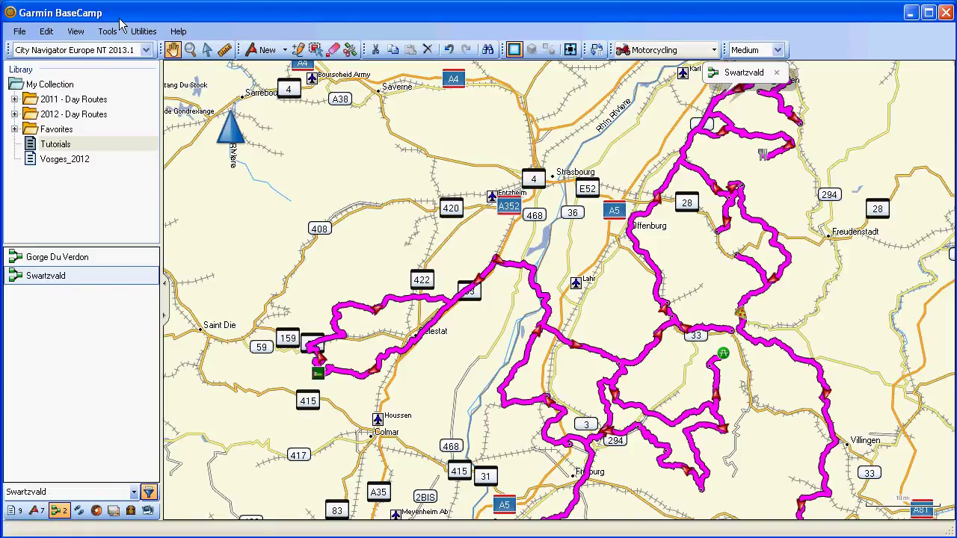
Step: Open Utilities > Options on the Activity Profile page and display the Automotive profile
click(139, 35)
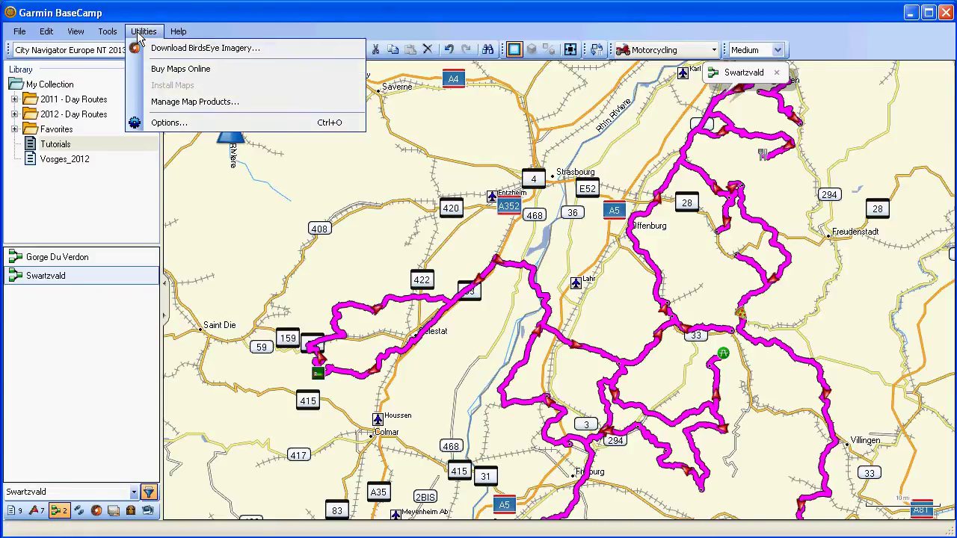
click(161, 122)
drag(247, 97, 341, 60)
click(237, 186)
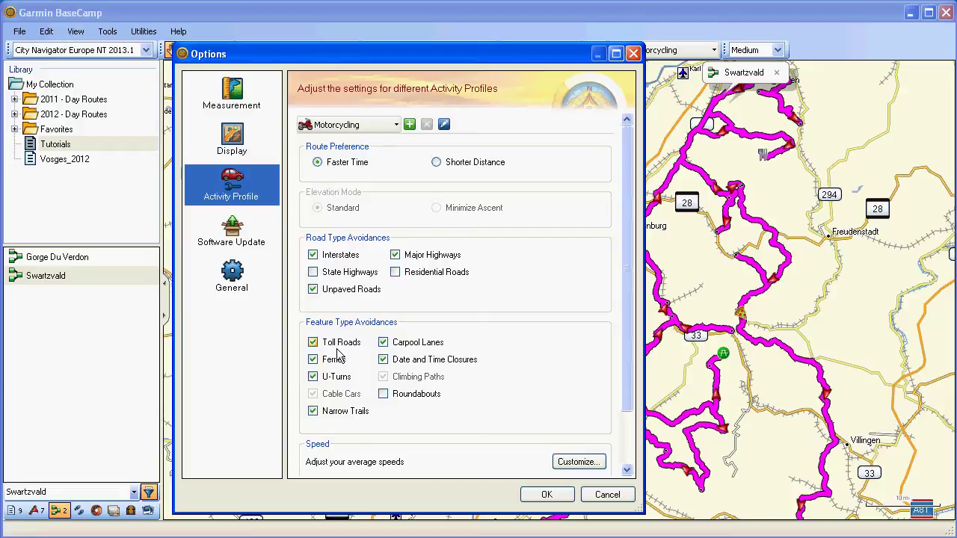
click(390, 126)
click(379, 146)
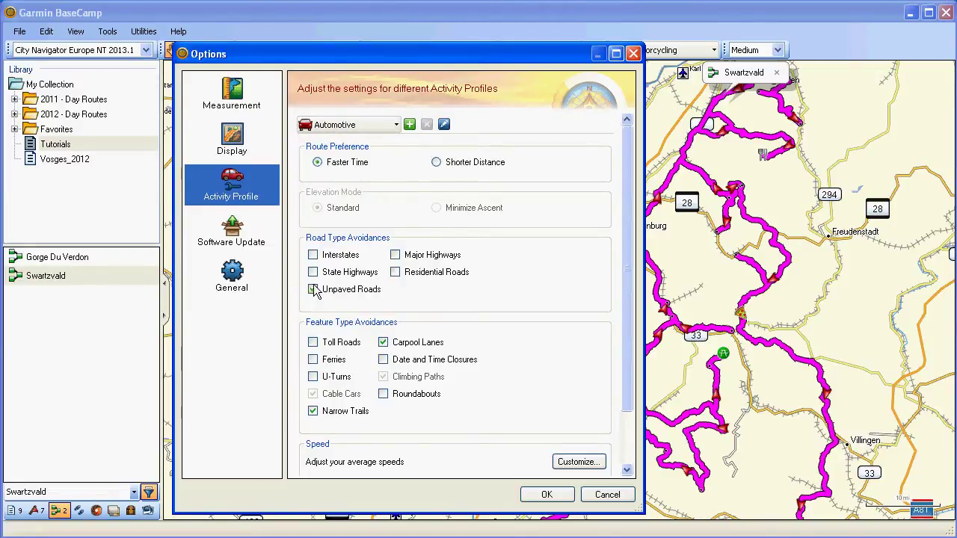
Step: In Motorcycling, uncheck Interstates, Major Highways, Toll Roads, Ferries, U-Turns and Date and Time Closures
click(396, 125)
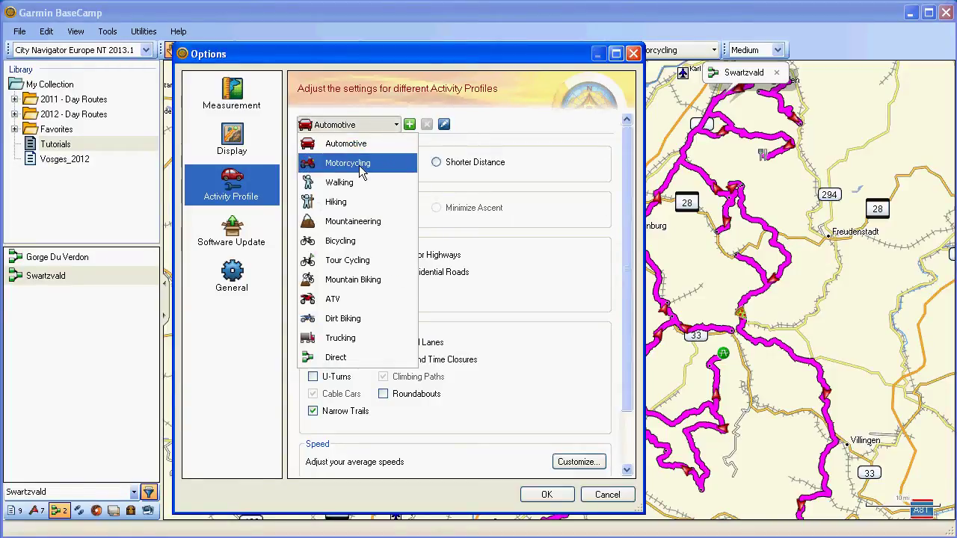
click(361, 166)
click(312, 256)
click(312, 289)
click(394, 255)
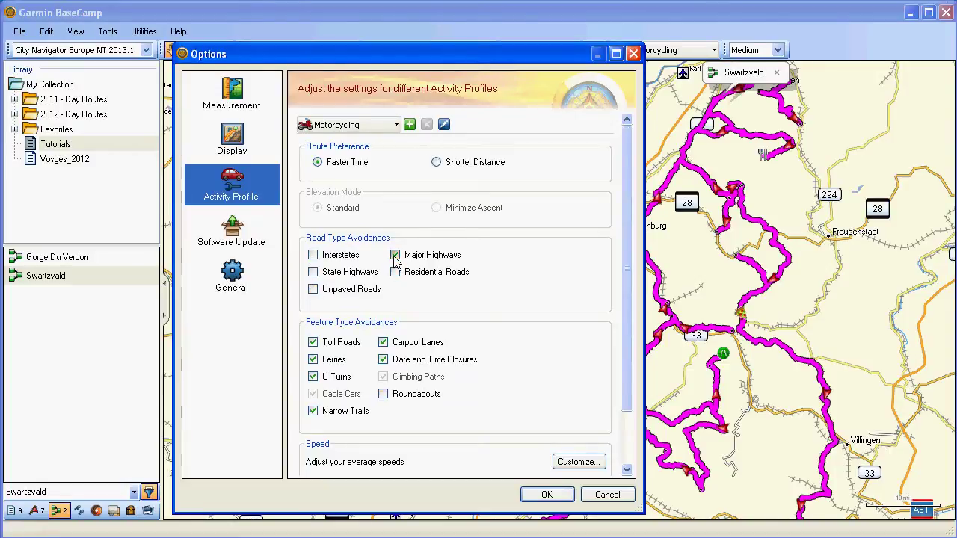
click(383, 360)
click(313, 377)
click(312, 359)
click(312, 342)
click(312, 289)
Step: Save the Motorcycling profile changes and recalculate the routes that use it
click(396, 125)
click(351, 276)
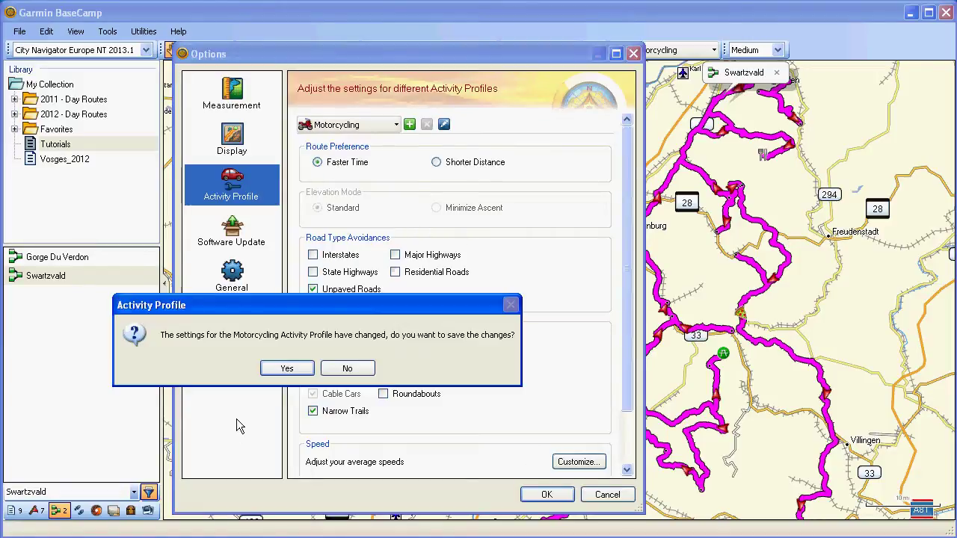
click(288, 369)
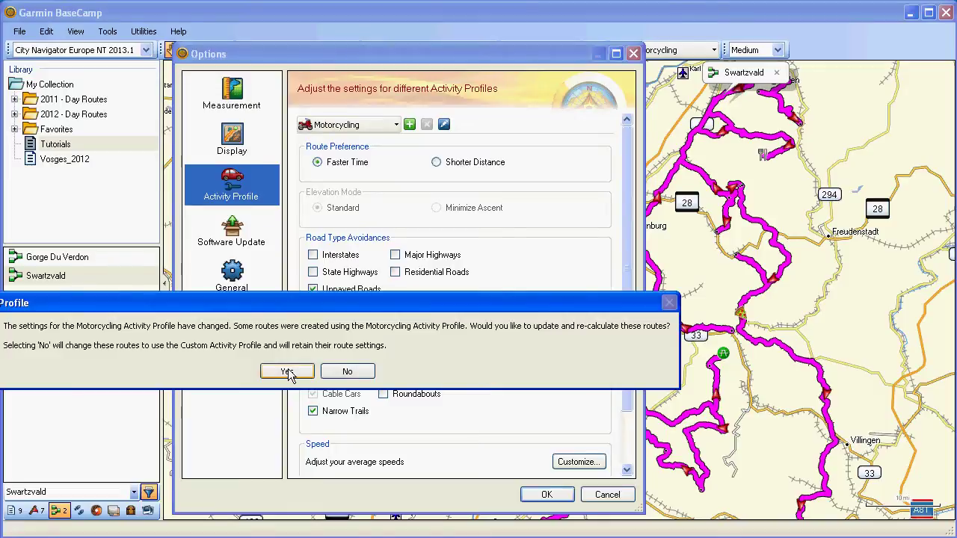
click(285, 370)
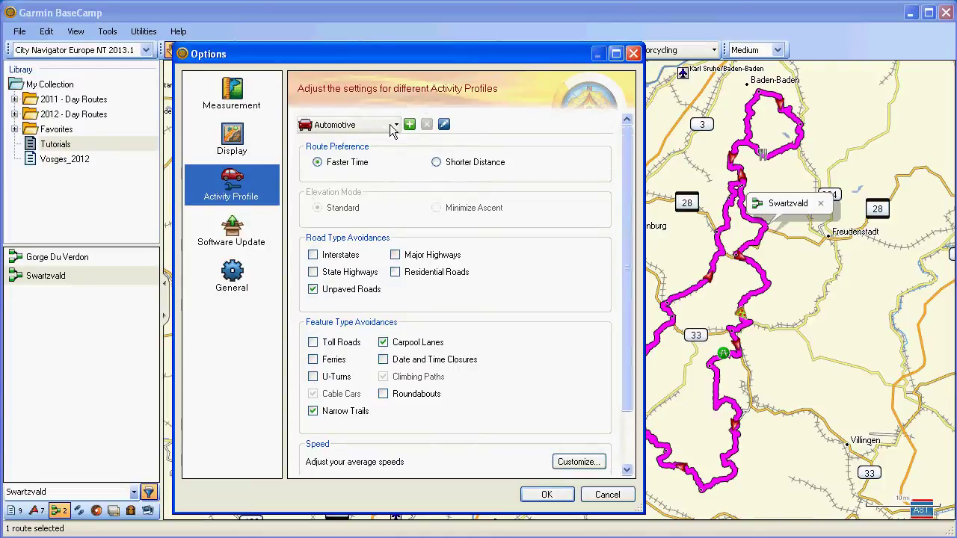
Step: Reselect the Motorcycling profile and close the Options window with OK
click(394, 125)
click(370, 163)
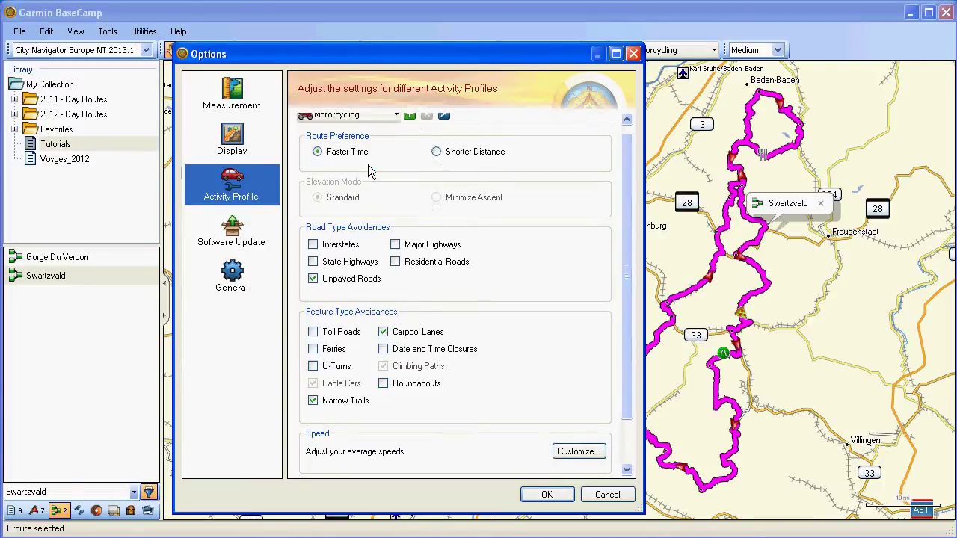
scroll(389, 175, up, 1)
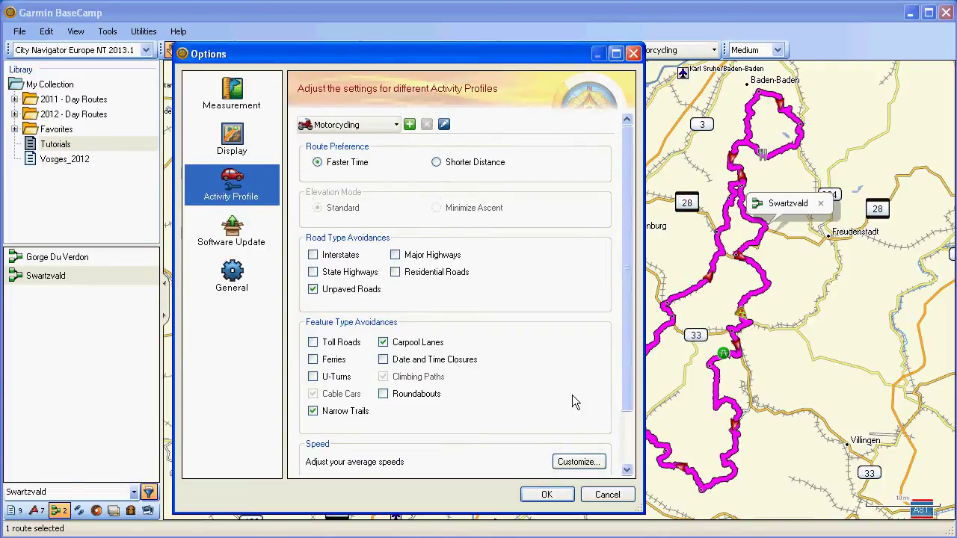
click(548, 494)
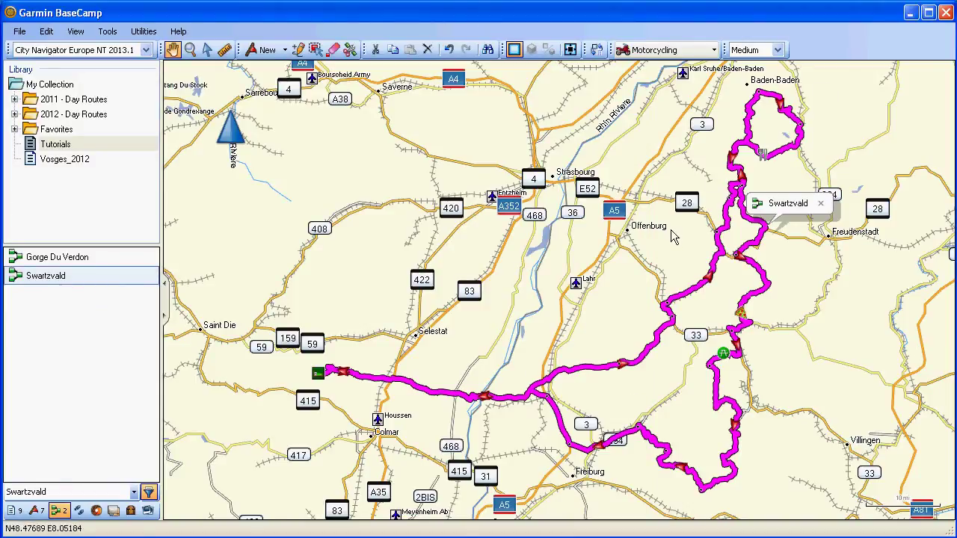
double_click(62, 279)
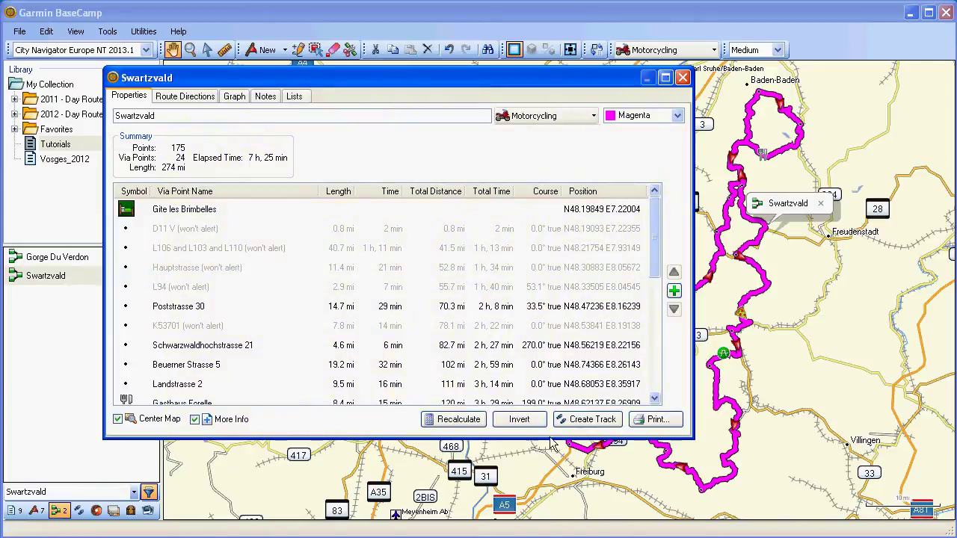
key(Escape)
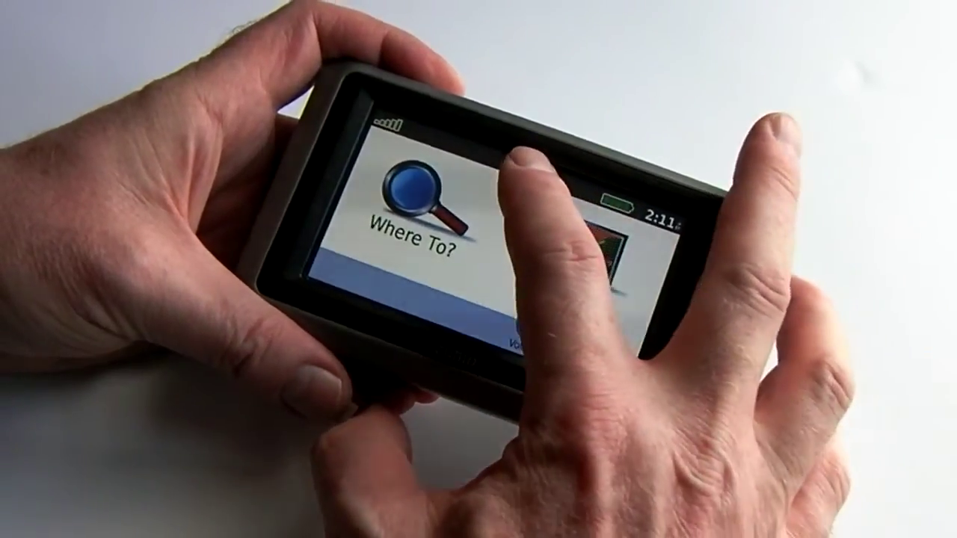
Step: On the zumo, go to Tools > Settings > Navigation
click(527, 159)
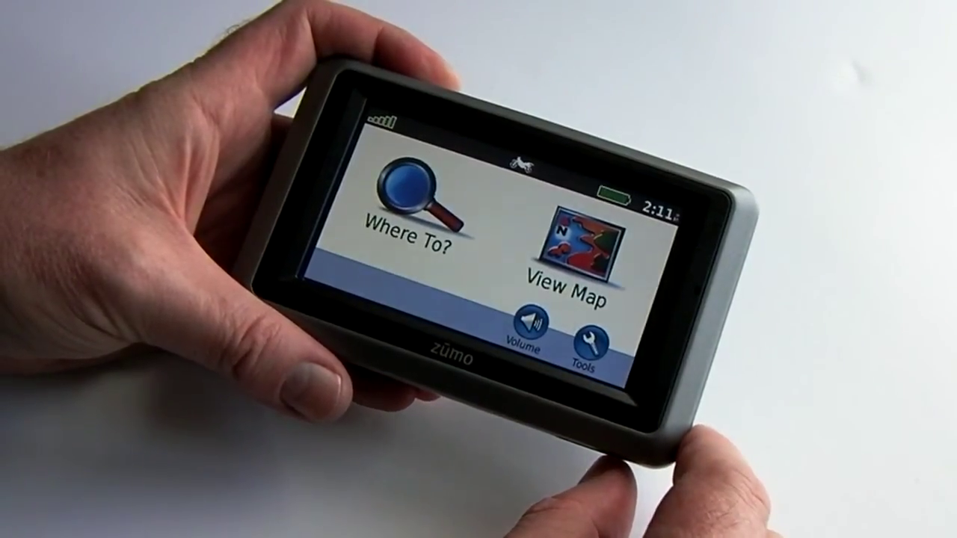
click(590, 344)
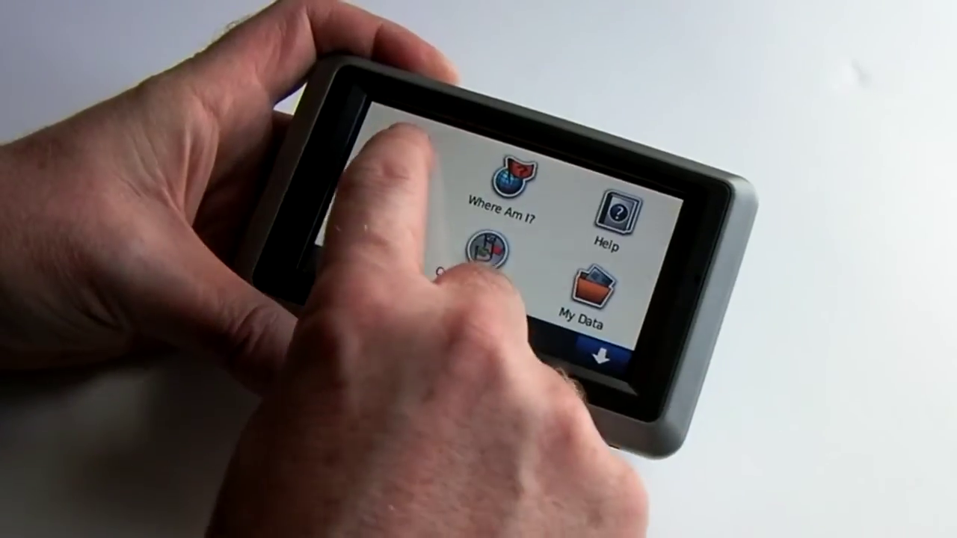
click(403, 142)
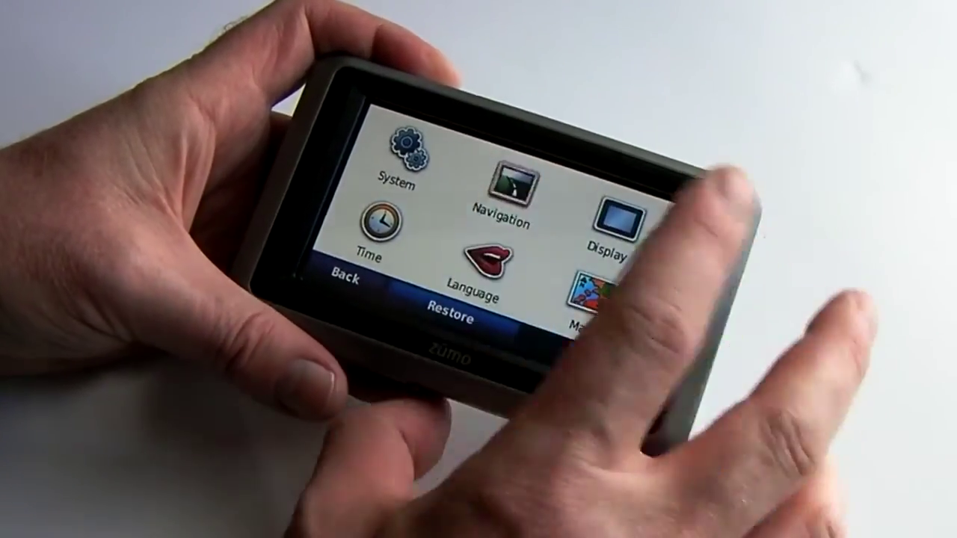
click(508, 194)
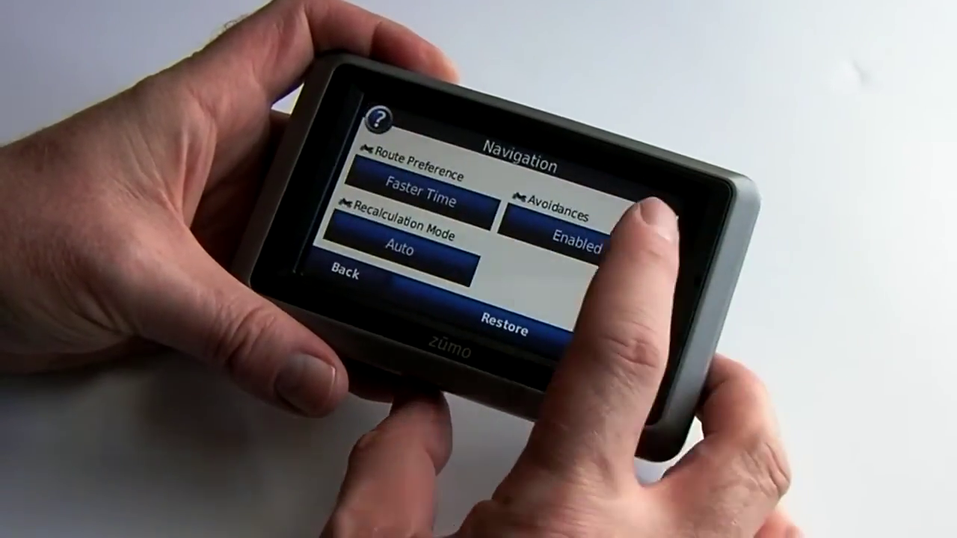
Step: Uncheck Car Share Lanes and Seasonal Closures in the zumo's avoidances list
click(591, 236)
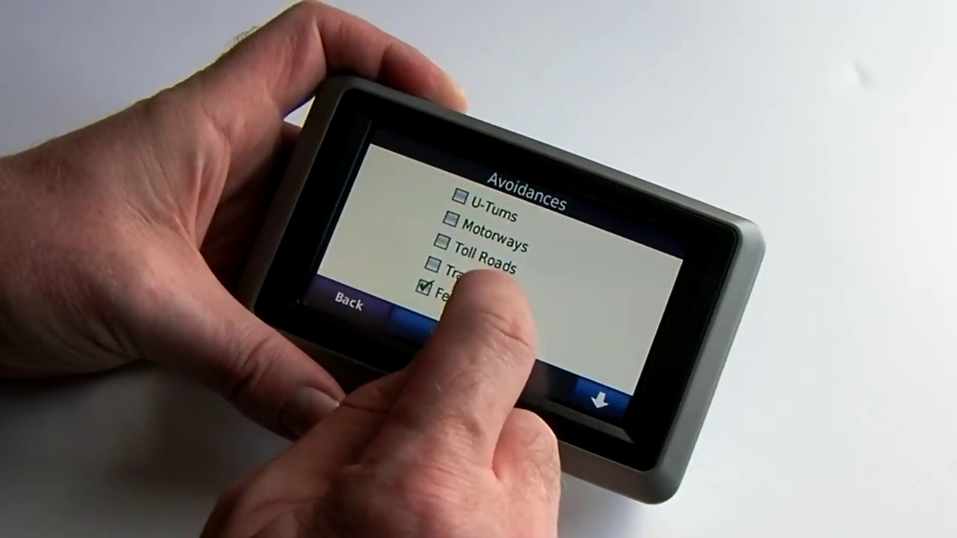
click(598, 399)
click(463, 263)
click(471, 313)
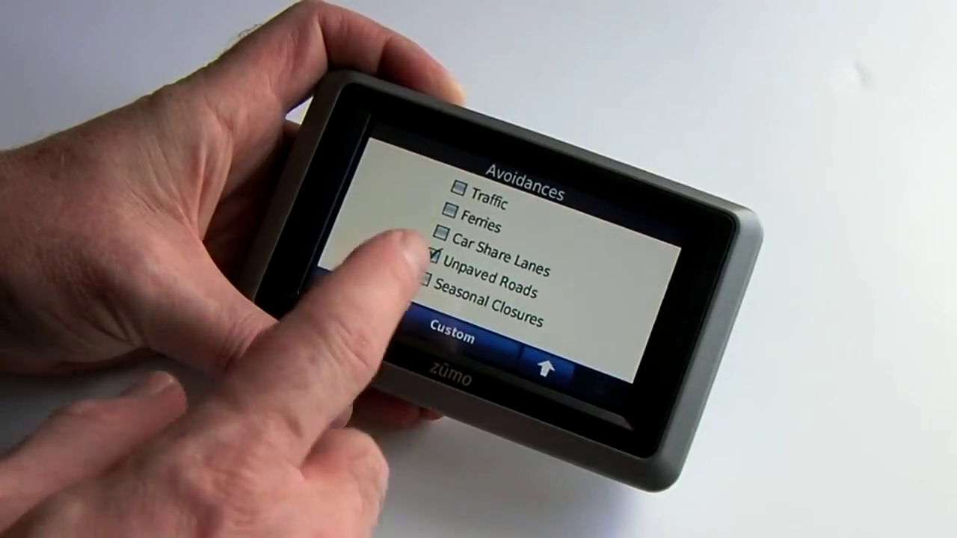
click(546, 368)
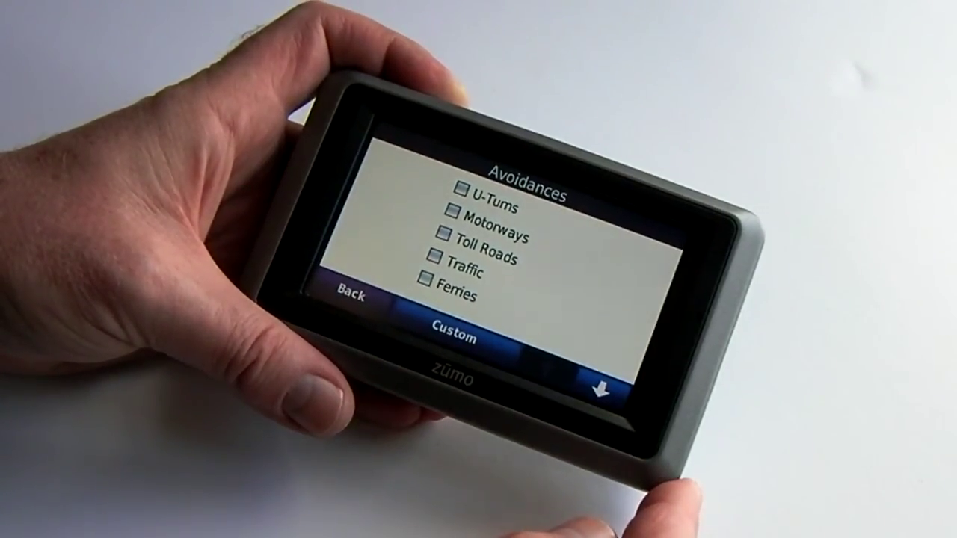
Step: Back out of the settings to the zumo's main menu
click(349, 294)
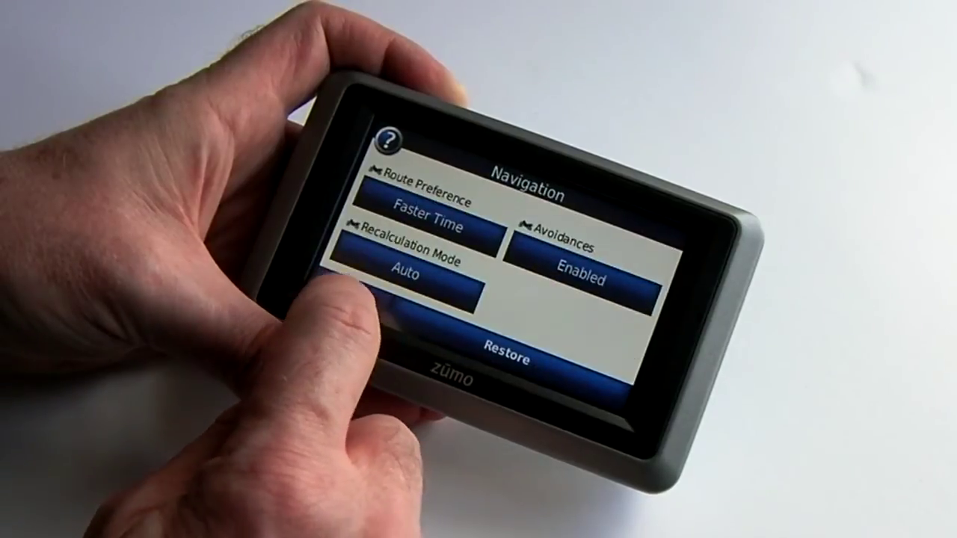
click(349, 294)
click(350, 294)
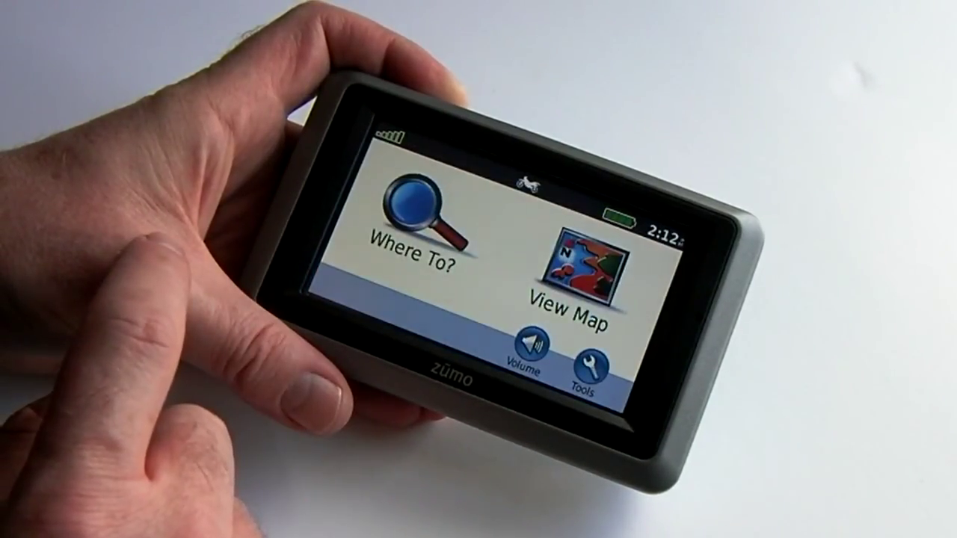